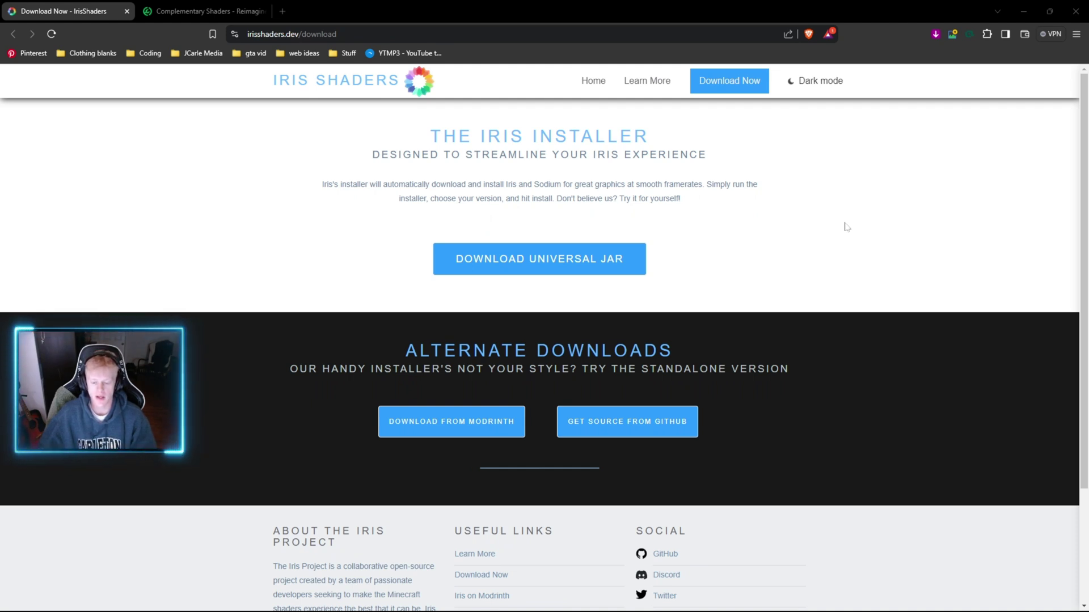
- Download and save Iris-Installer-3.2.1.jar, then run it from the browser's recent downloads
{"action": "left_click", "coordinate": [557, 262]}
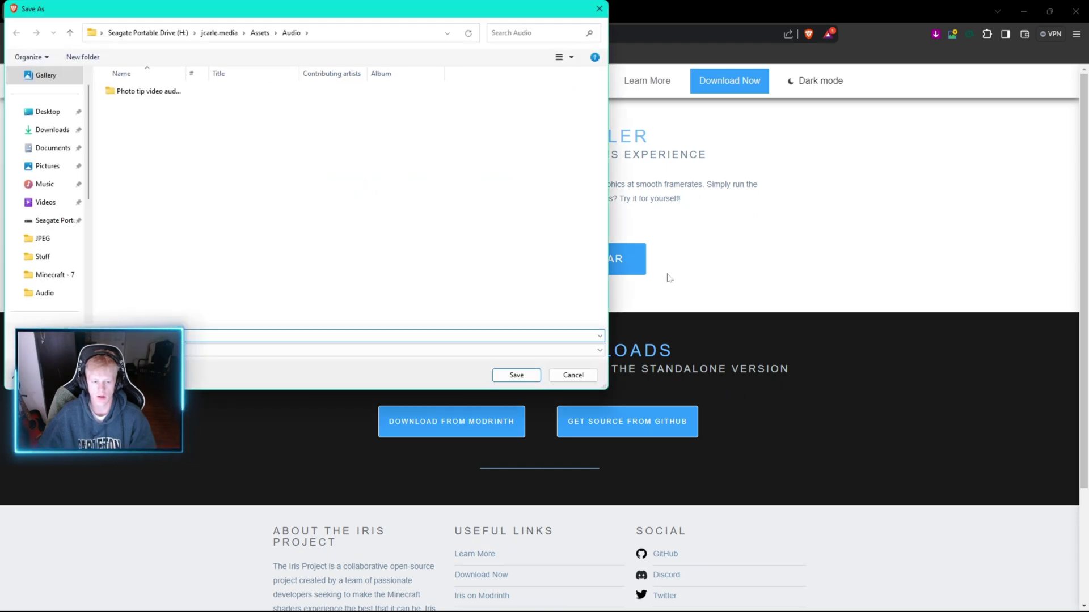
{"action": "left_click", "coordinate": [516, 374]}
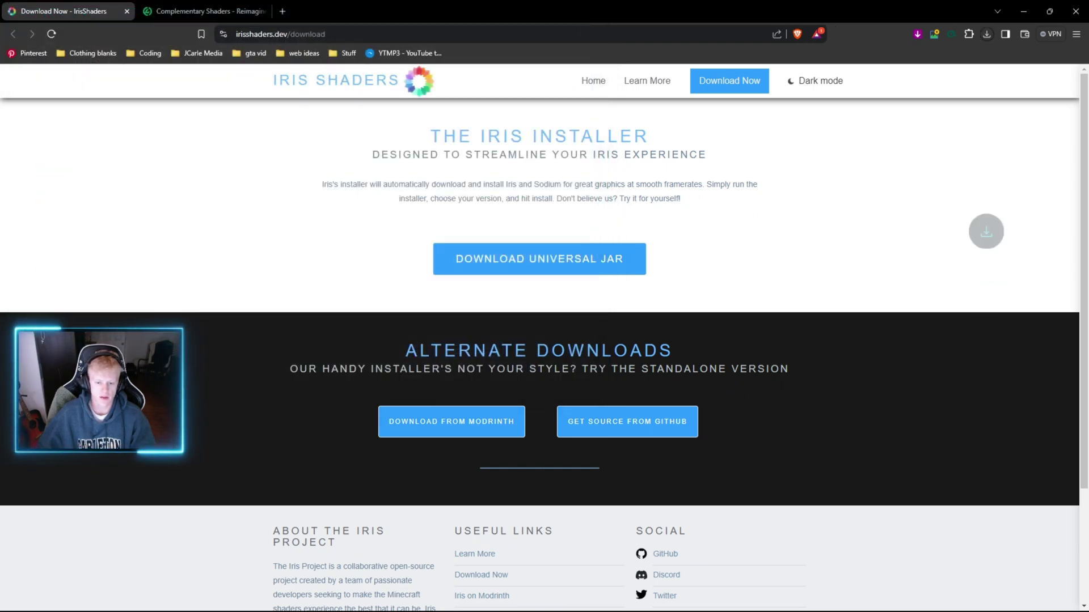
{"action": "left_click", "coordinate": [986, 35]}
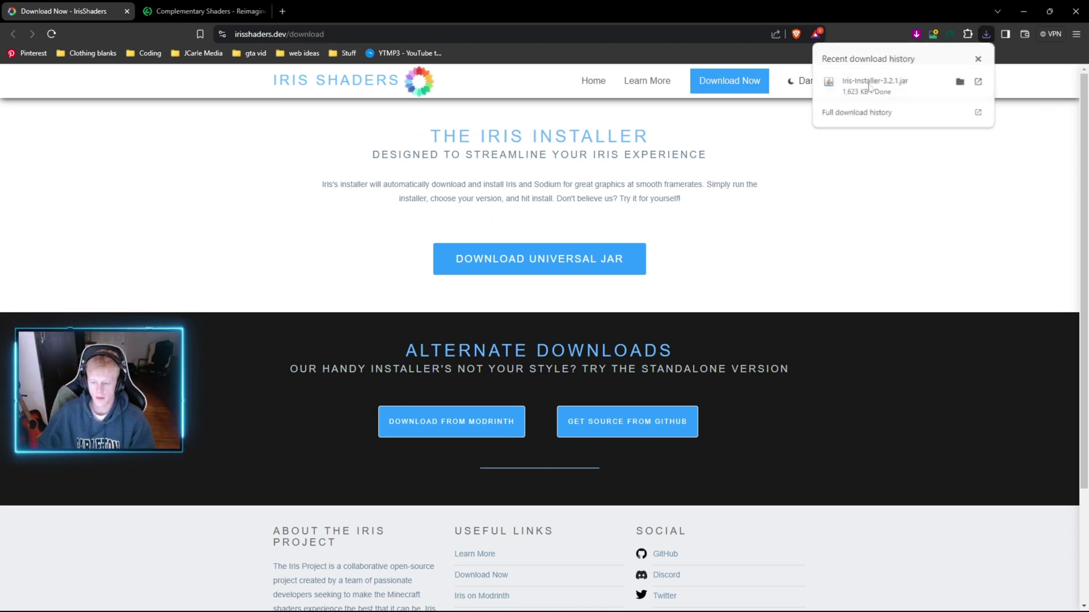
{"action": "left_click", "coordinate": [870, 87]}
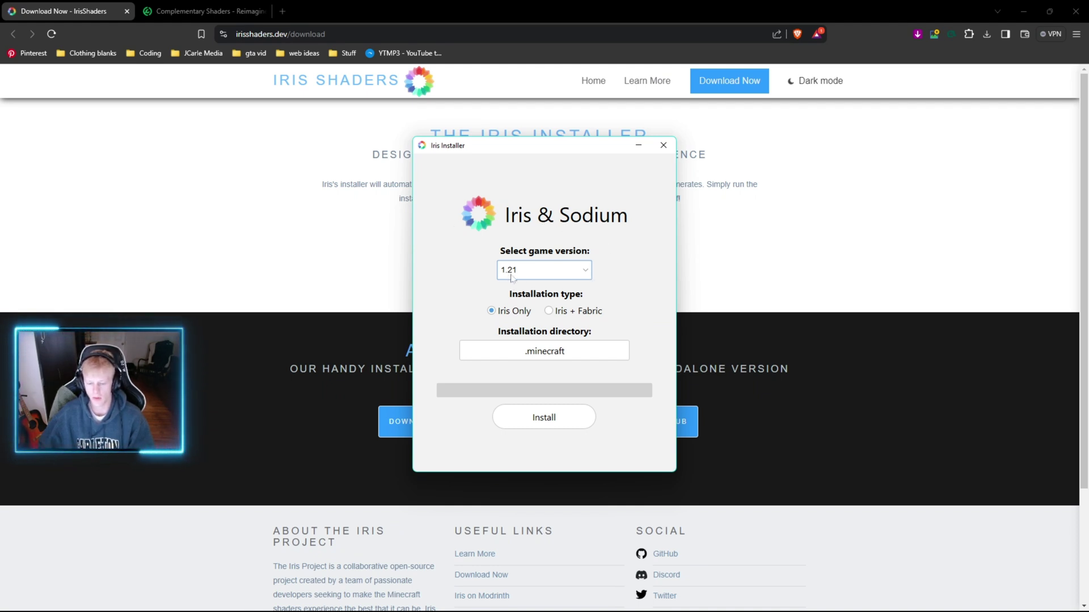
- Install Iris + Fabric for 1.21, approve updating the existing mods folder, and close the installer
{"action": "left_click", "coordinate": [549, 311]}
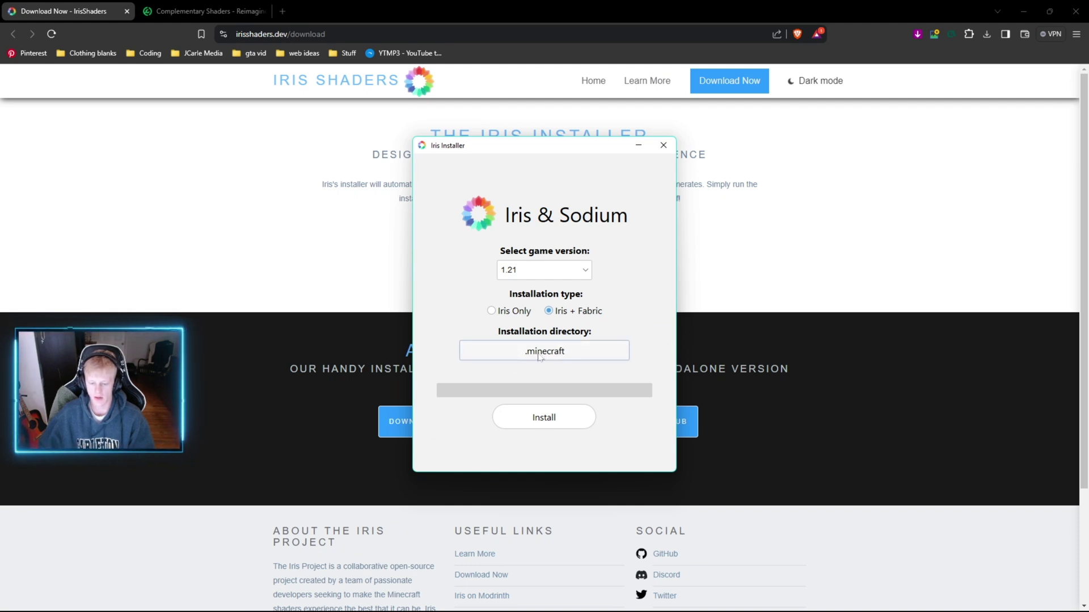
{"action": "left_click", "coordinate": [545, 422]}
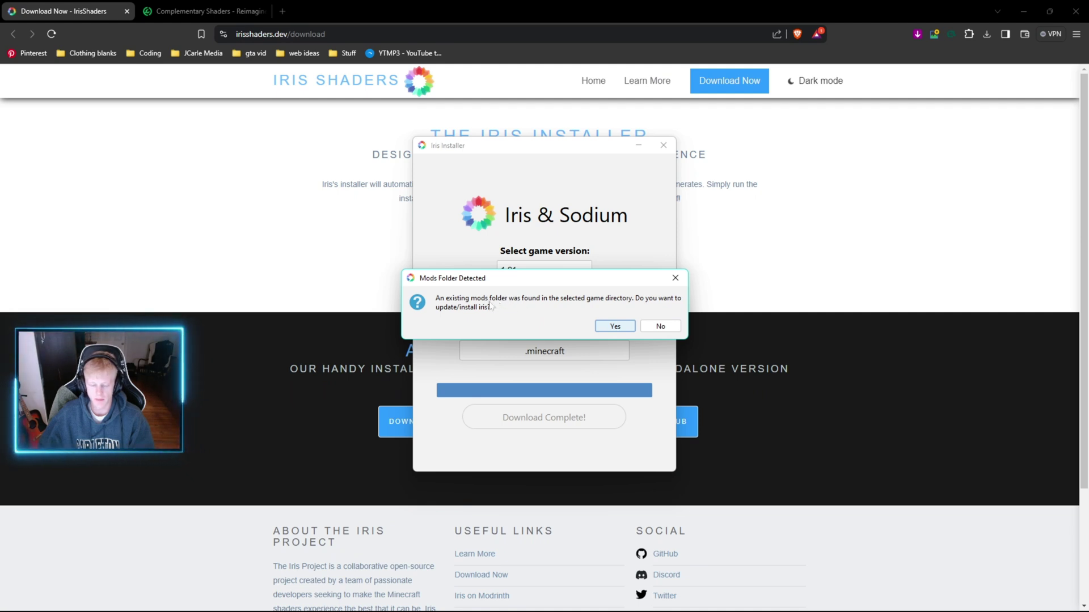
{"action": "left_click", "coordinate": [613, 327]}
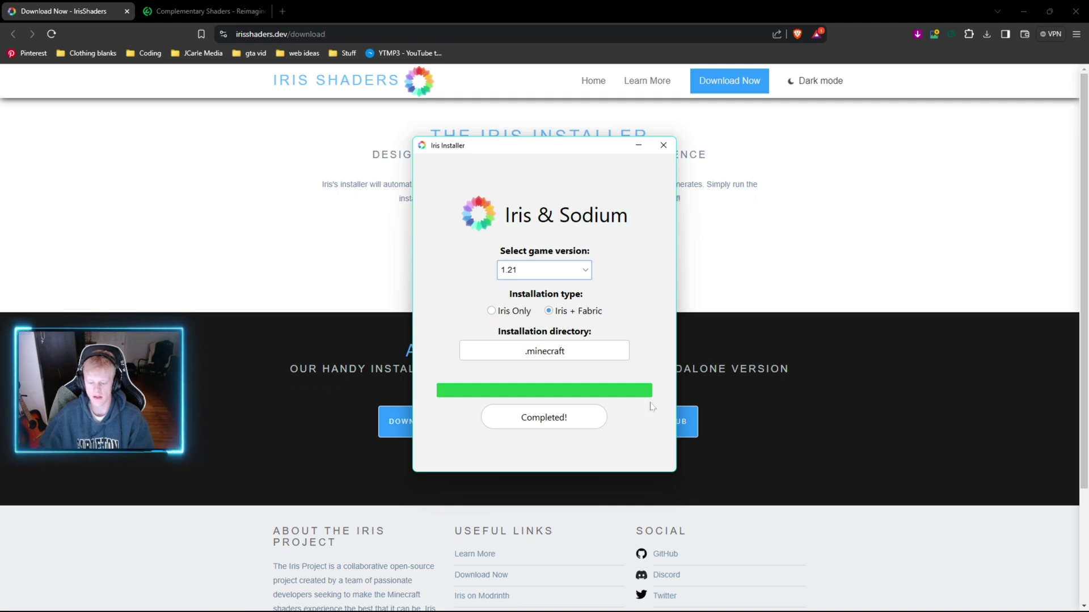
{"action": "left_click", "coordinate": [663, 146]}
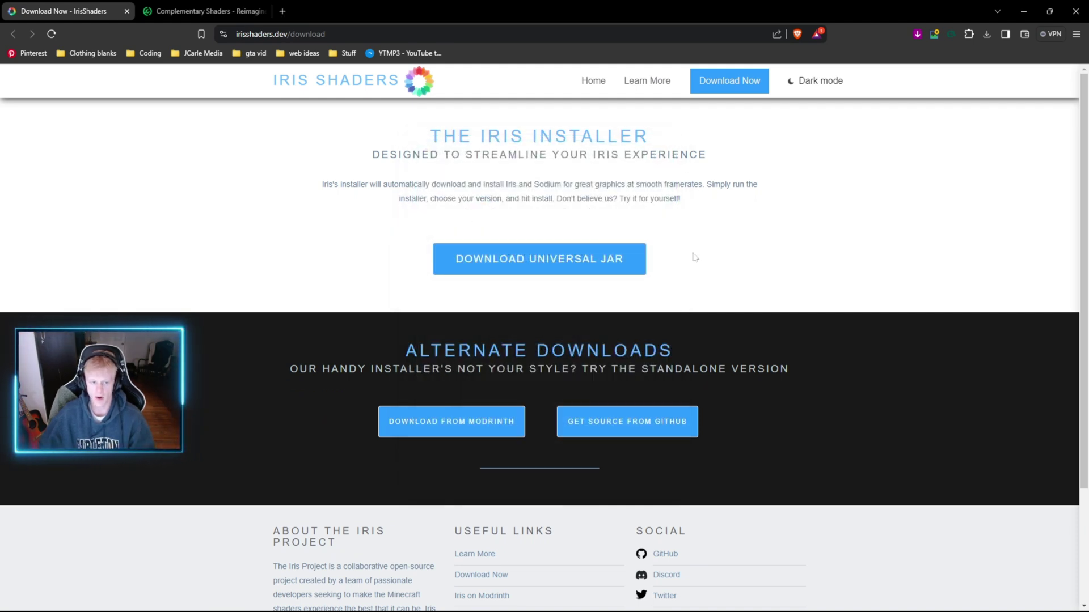
- Save ComplementaryReimagined_r5.2.2.zip from the Modrinth page's Featured versions list
{"action": "key", "text": "ctrl+Tab"}
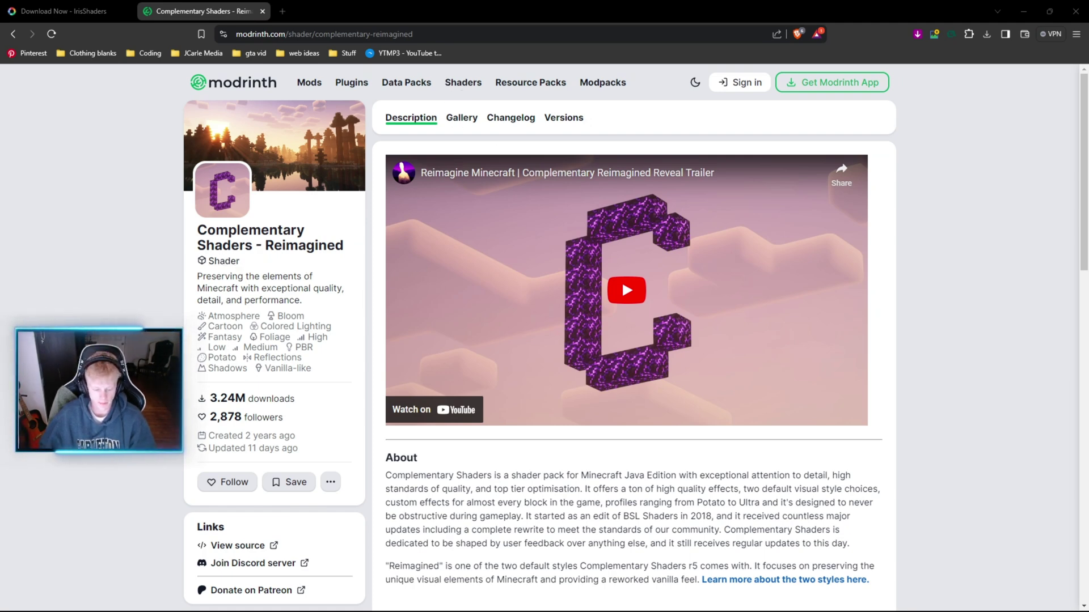
{"action": "scroll", "coordinate": [633, 340], "scroll_direction": "down", "scroll_amount": 4}
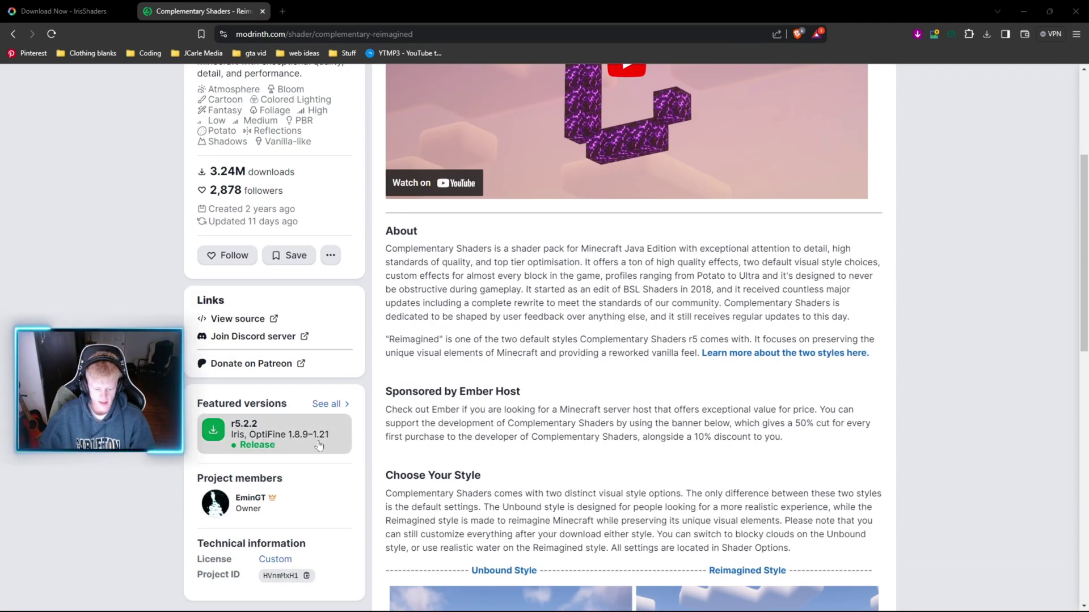
{"action": "left_click", "coordinate": [224, 434]}
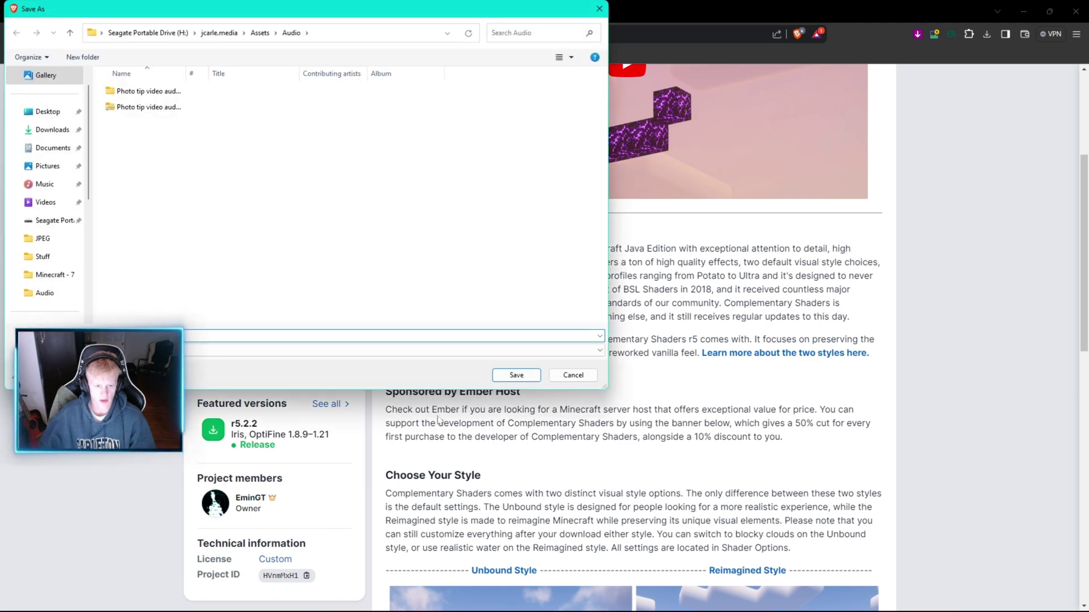
{"action": "left_click", "coordinate": [516, 375]}
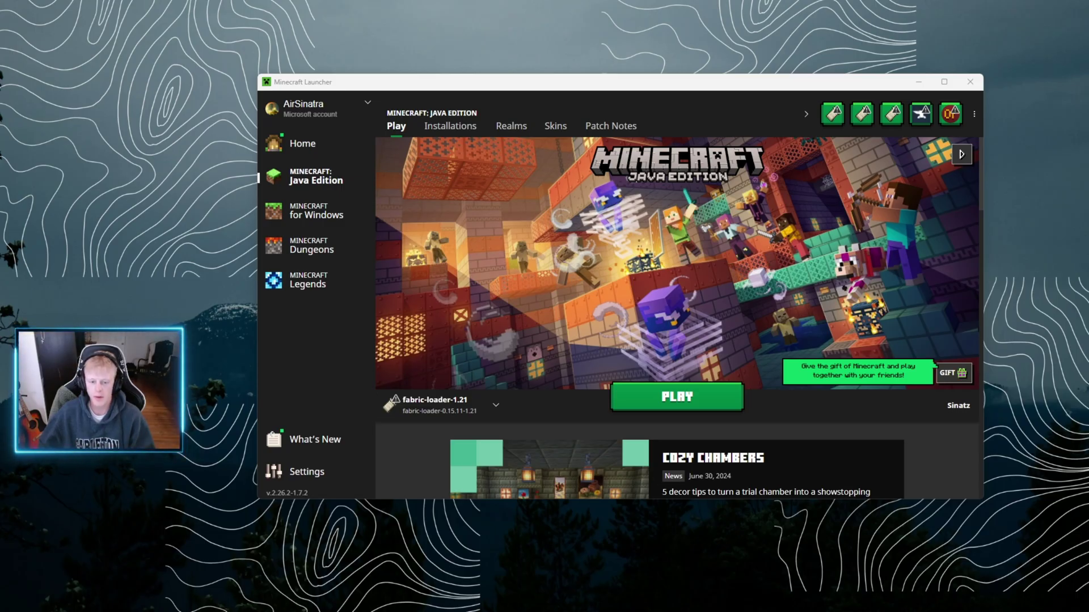
- Add a new launcher installation using version release fabric-loader-0.15.11-1.21
{"action": "left_click", "coordinate": [449, 127]}
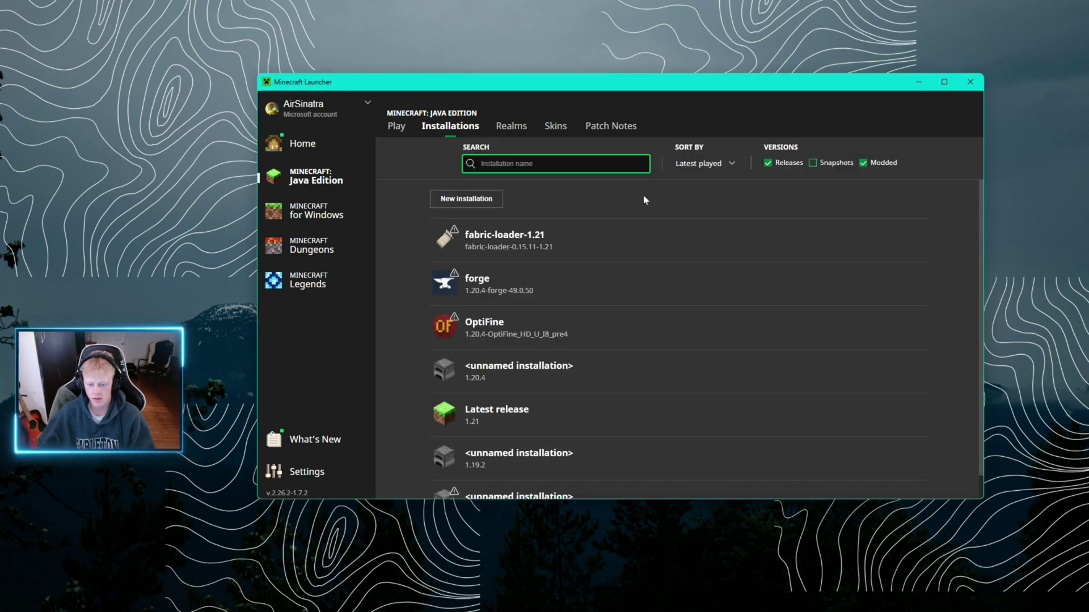
{"action": "left_click", "coordinate": [478, 197]}
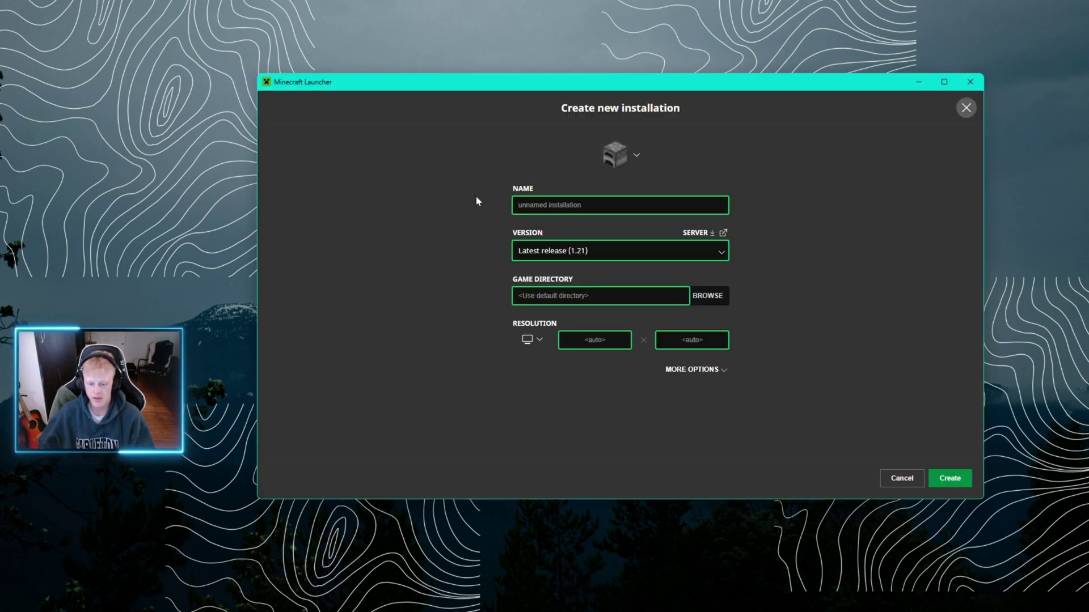
{"action": "left_click", "coordinate": [721, 254]}
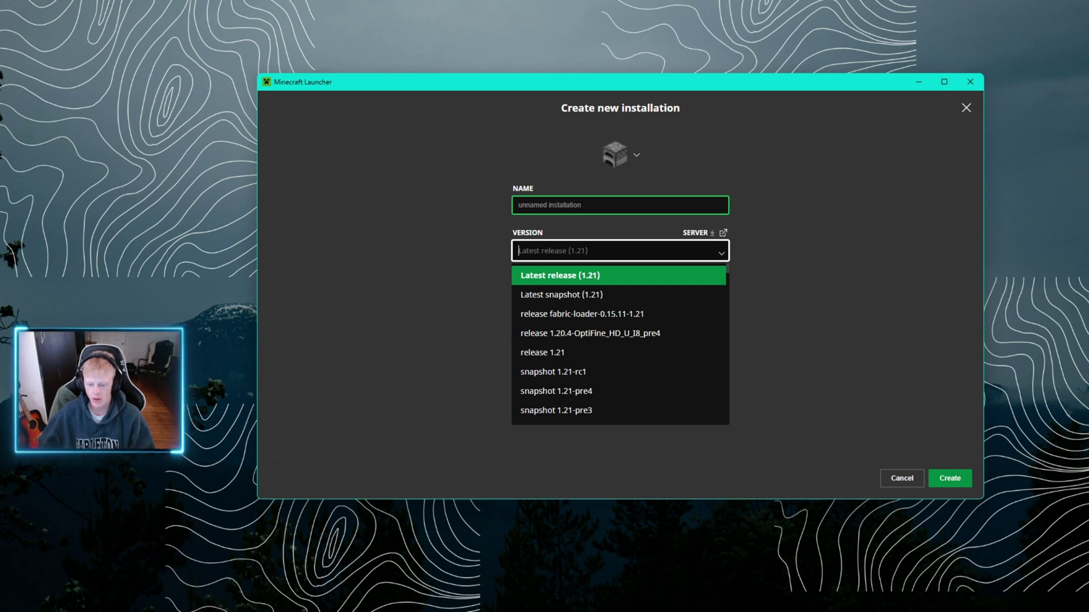
{"action": "scroll", "coordinate": [661, 287], "scroll_direction": "down", "scroll_amount": 1}
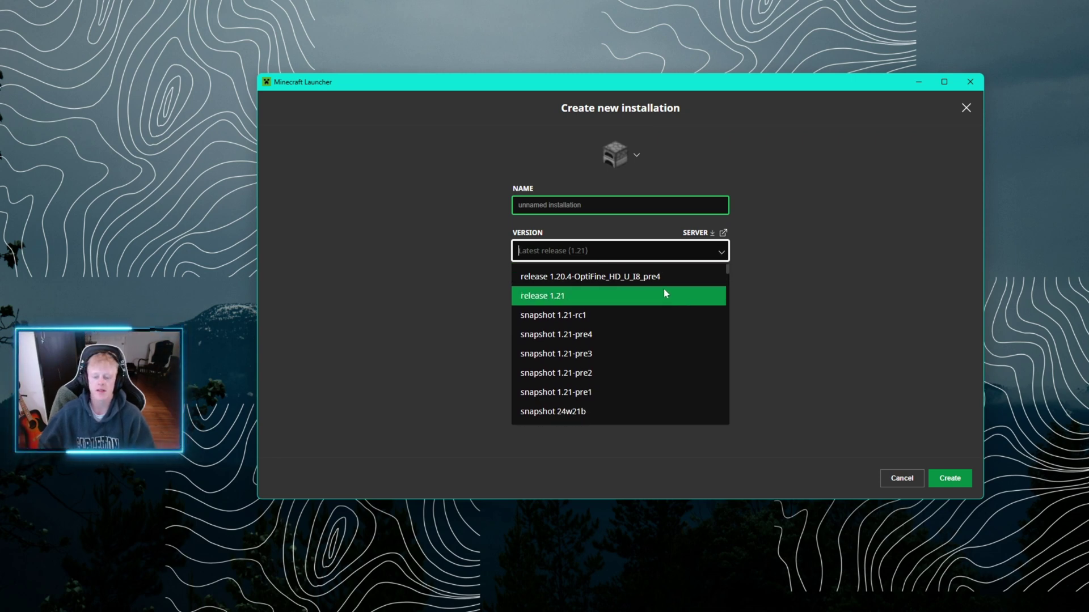
{"action": "scroll", "coordinate": [662, 318], "scroll_direction": "up", "scroll_amount": 1}
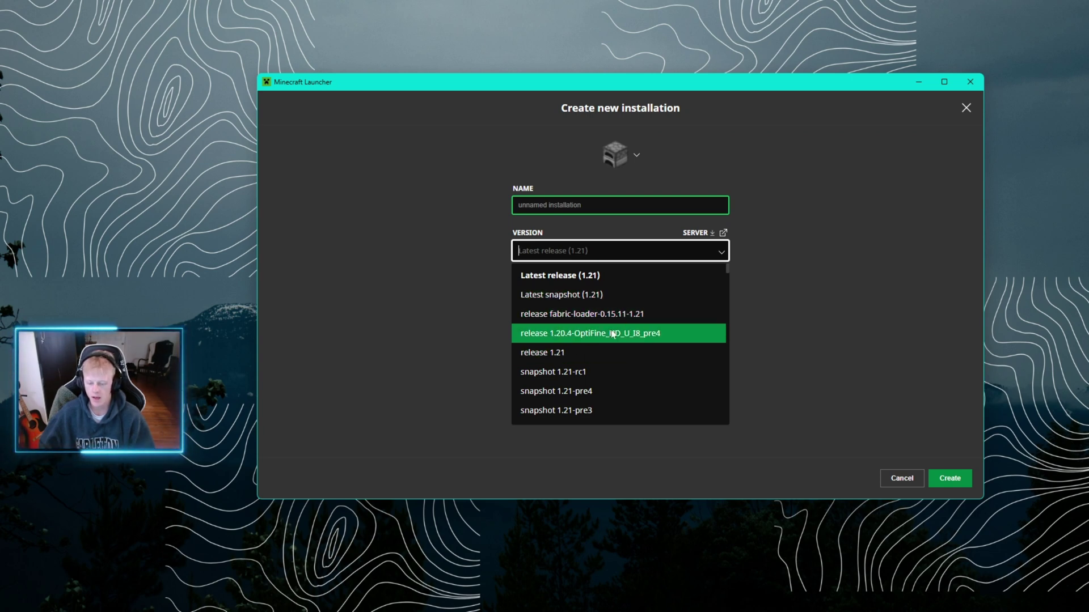
{"action": "left_click", "coordinate": [576, 313]}
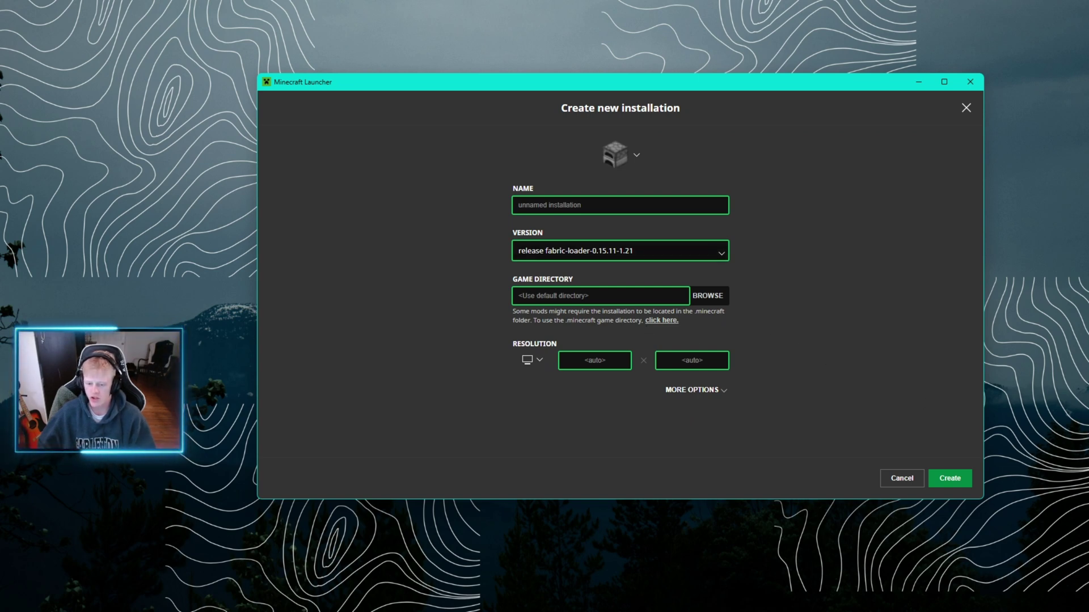
{"action": "left_click", "coordinate": [949, 479]}
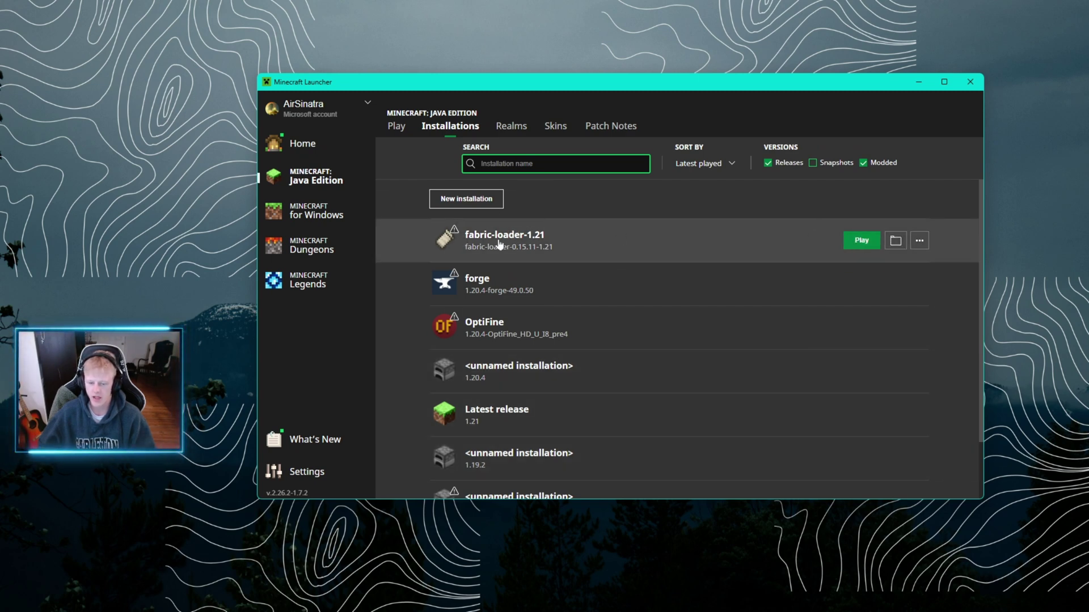
- Play fabric-loader-1.21 and go to Options > Video Settings > Shader Packs
{"action": "left_click", "coordinate": [857, 242]}
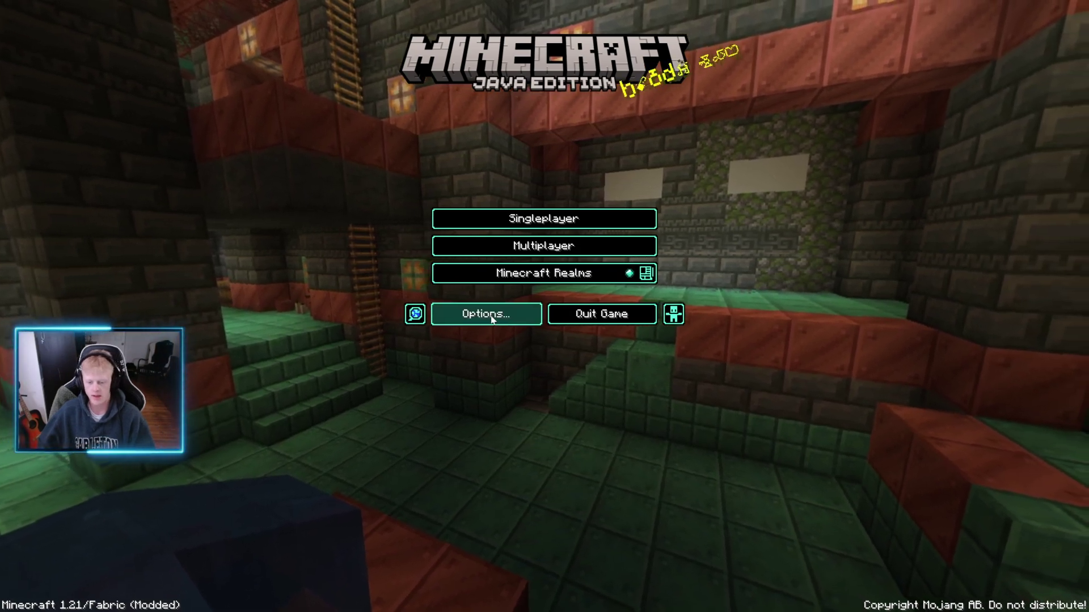
{"action": "left_click", "coordinate": [487, 316]}
{"action": "left_click", "coordinate": [457, 145]}
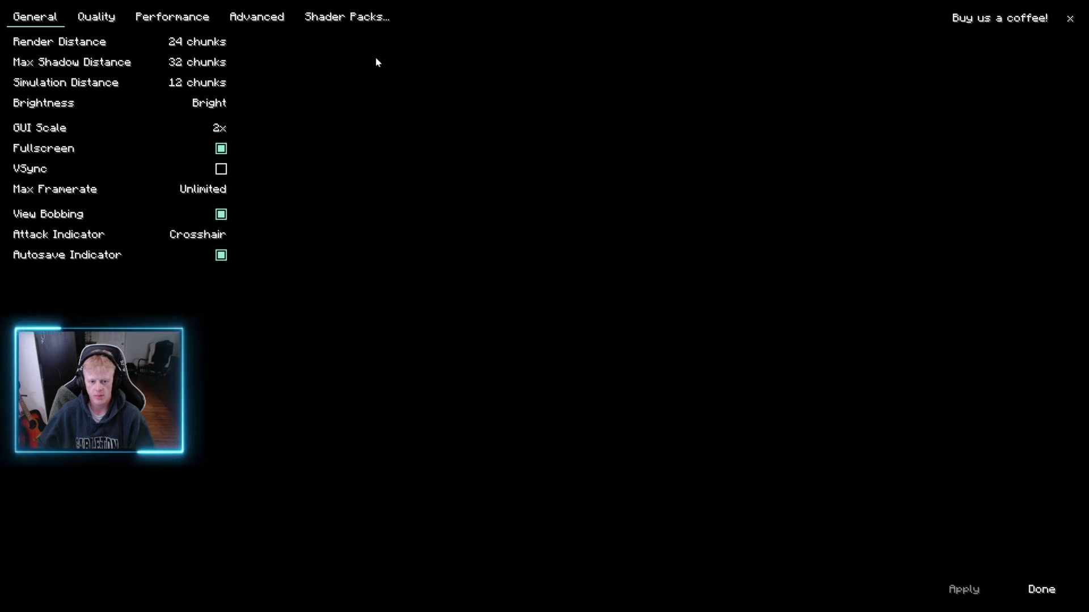
{"action": "left_click", "coordinate": [342, 18]}
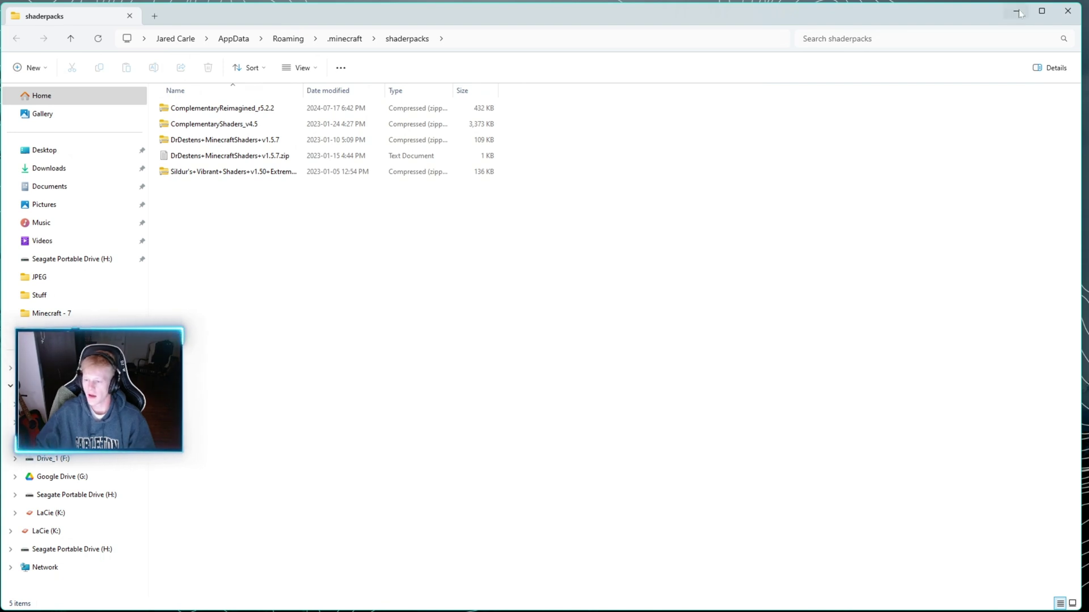
- Drag ComplementaryReimagined_r5.2.2.zip into the .minecraft\shaderpacks folder window
{"action": "left_click_drag", "start_coordinate": [1086, 272], "coordinate": [554, 267]}
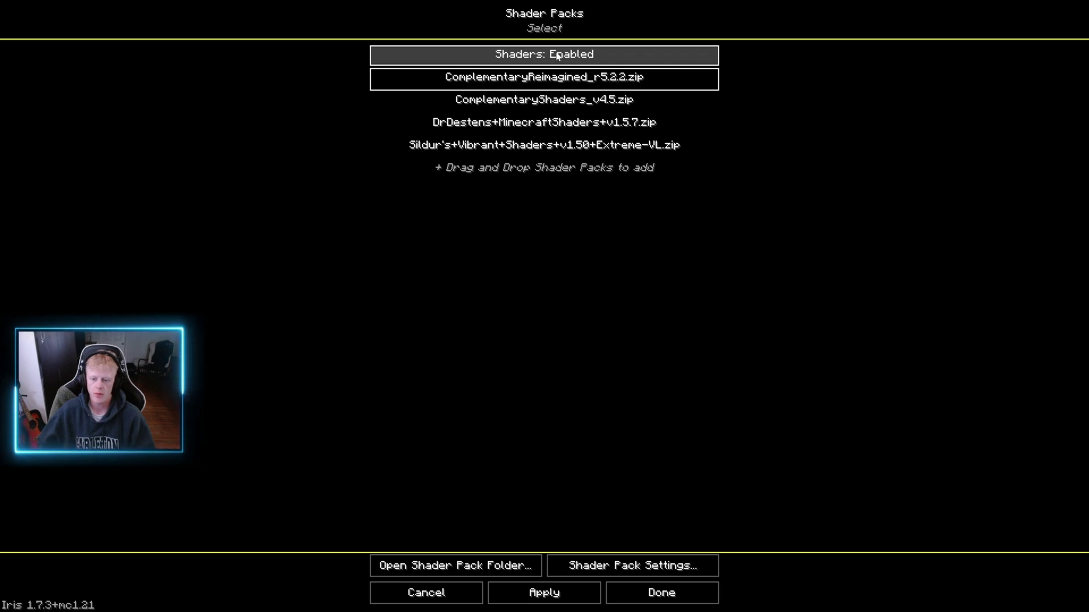
- With shaders enabled, apply ComplementaryReimagined_r5.2.2.zip and open a singleplayer world
{"action": "left_click", "coordinate": [514, 55]}
{"action": "left_click", "coordinate": [514, 55]}
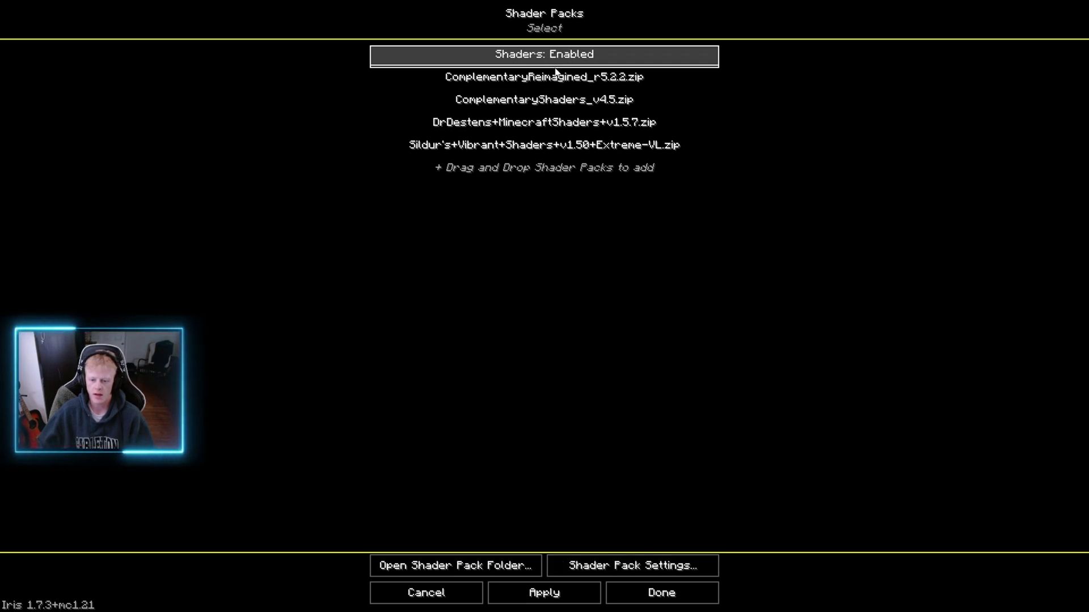
{"action": "left_click", "coordinate": [550, 78]}
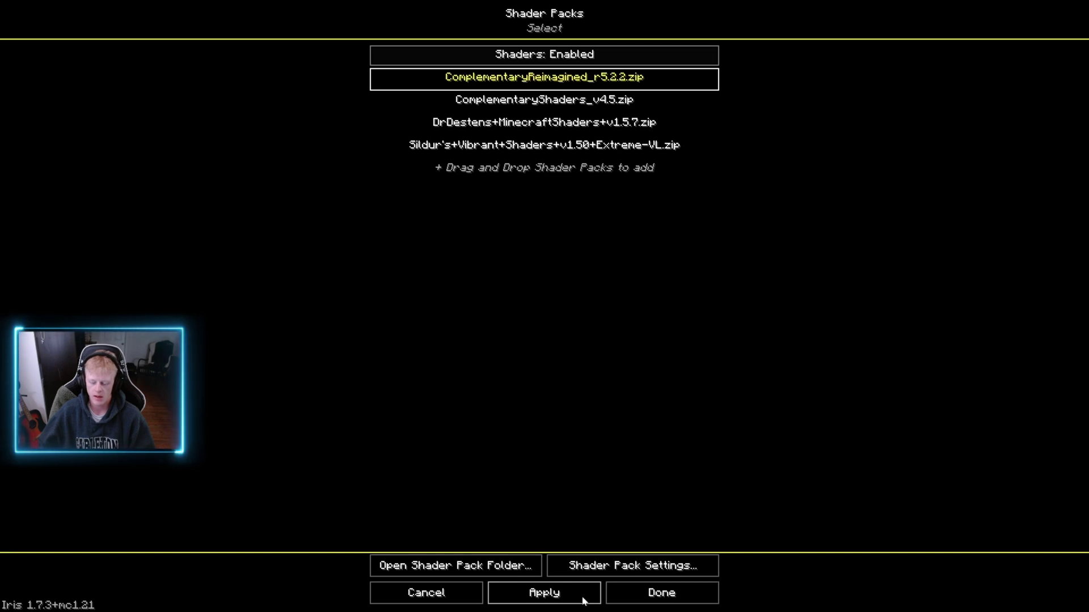
{"action": "left_click", "coordinate": [670, 599]}
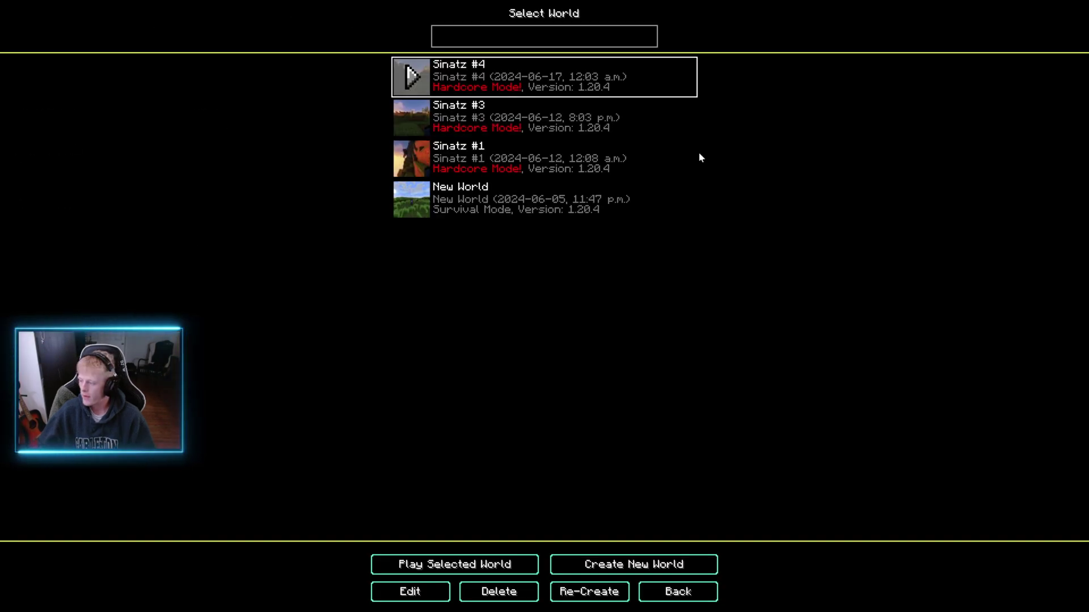
{"action": "double_click", "coordinate": [699, 151]}
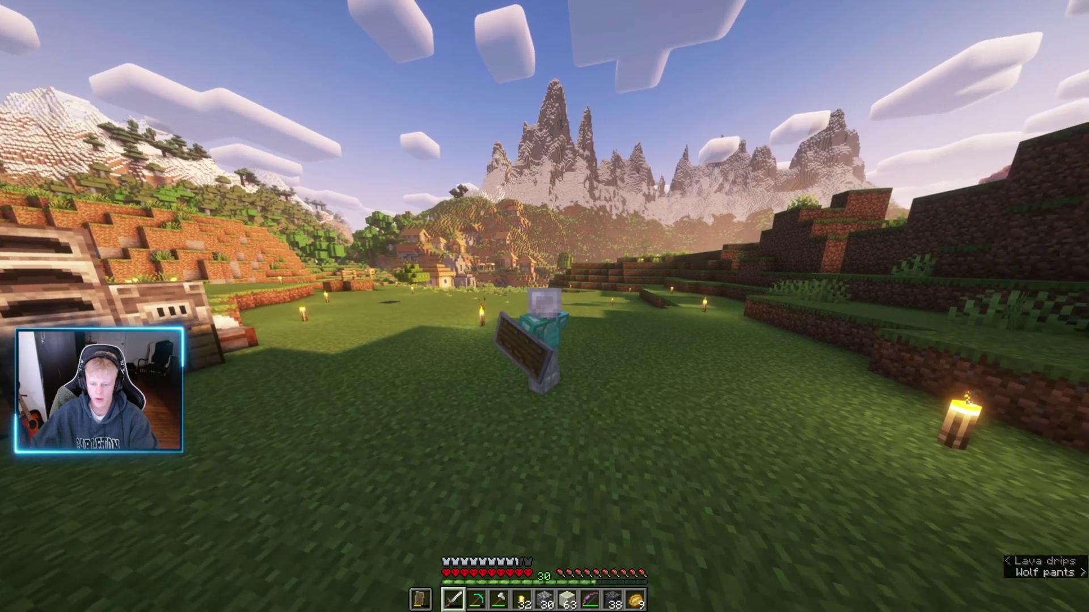
{"action": "key", "text": "w"}
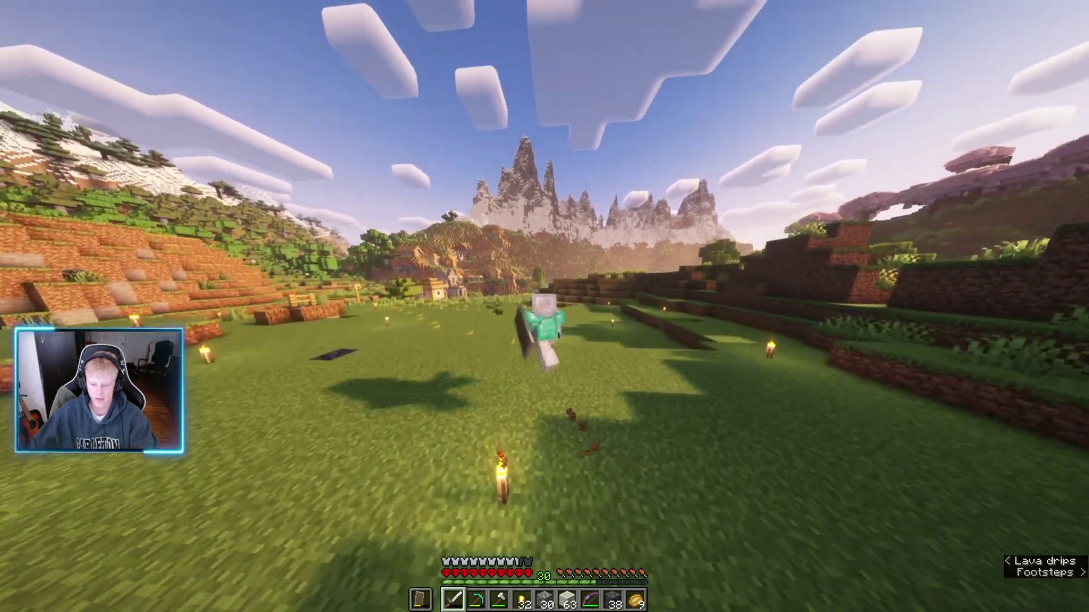